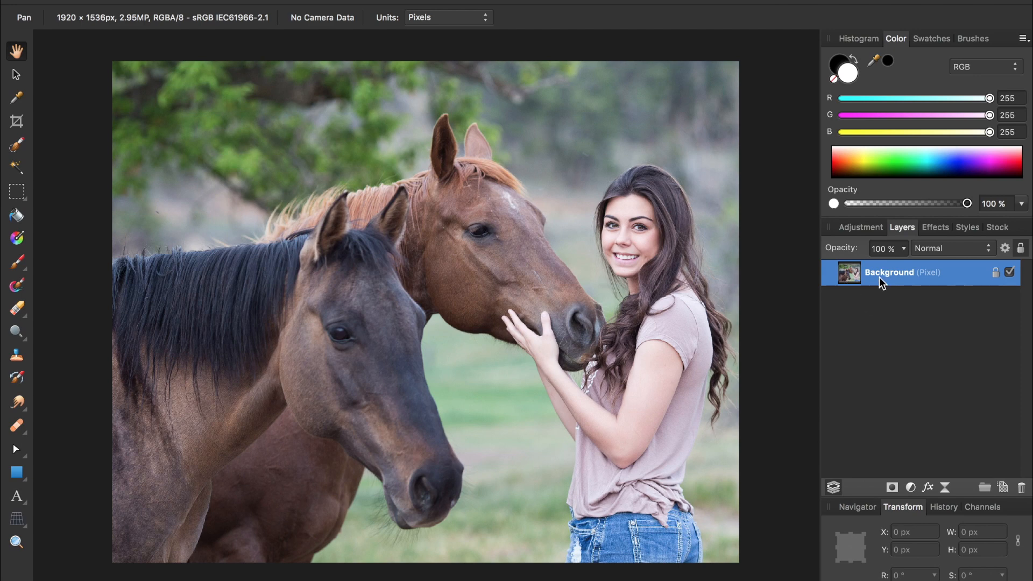
- Add a live Vignette filter to the Background layer and set its exposure to -2.433
left_click(944, 489)
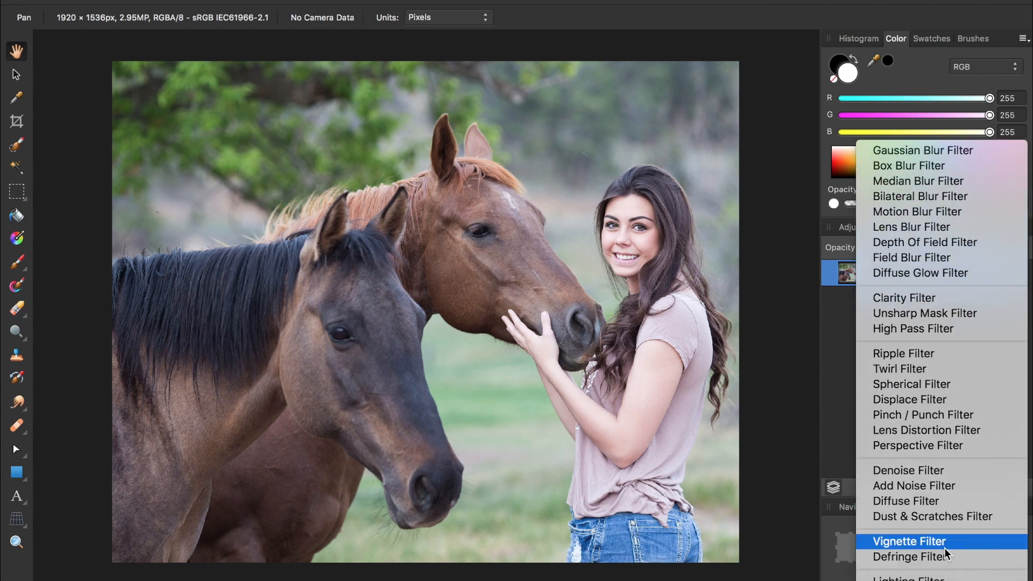
left_click(944, 544)
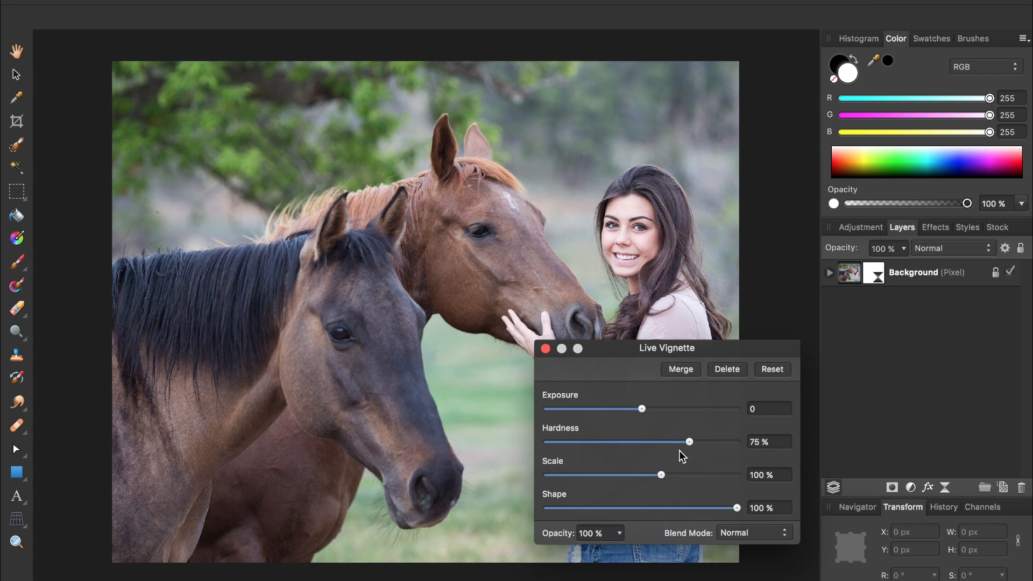
left_click(580, 409)
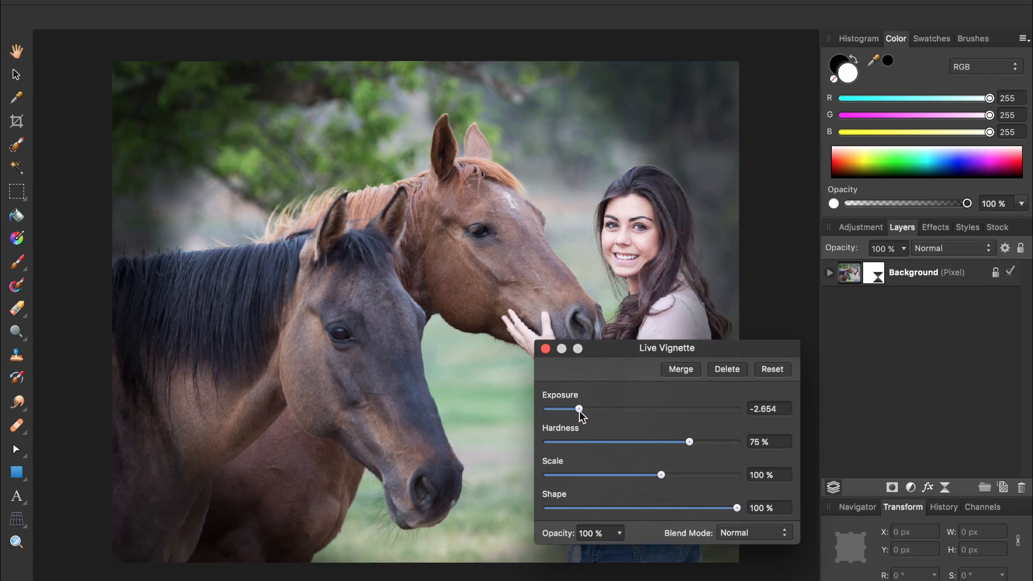
left_click_drag(717, 408, 709, 410)
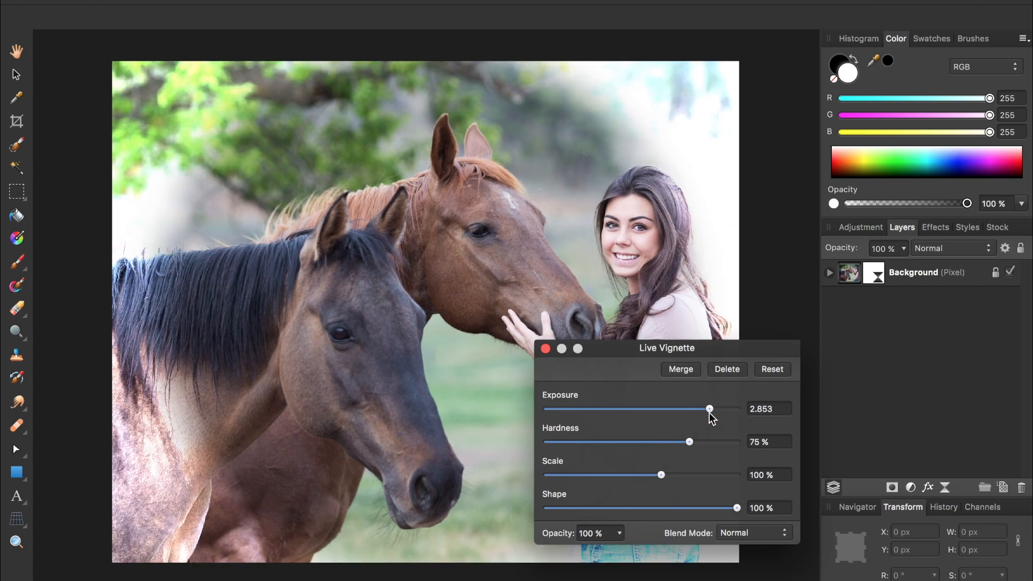
left_click(584, 410)
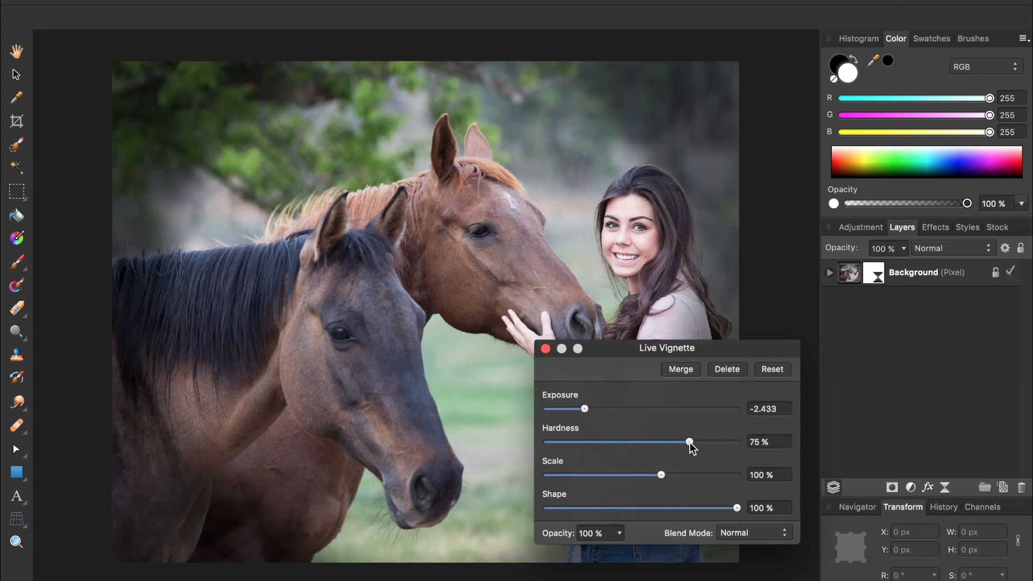
- Set the vignette's hardness to 100 %, scale to 93 % and shape to 100 %
left_click_drag(691, 445, 773, 458)
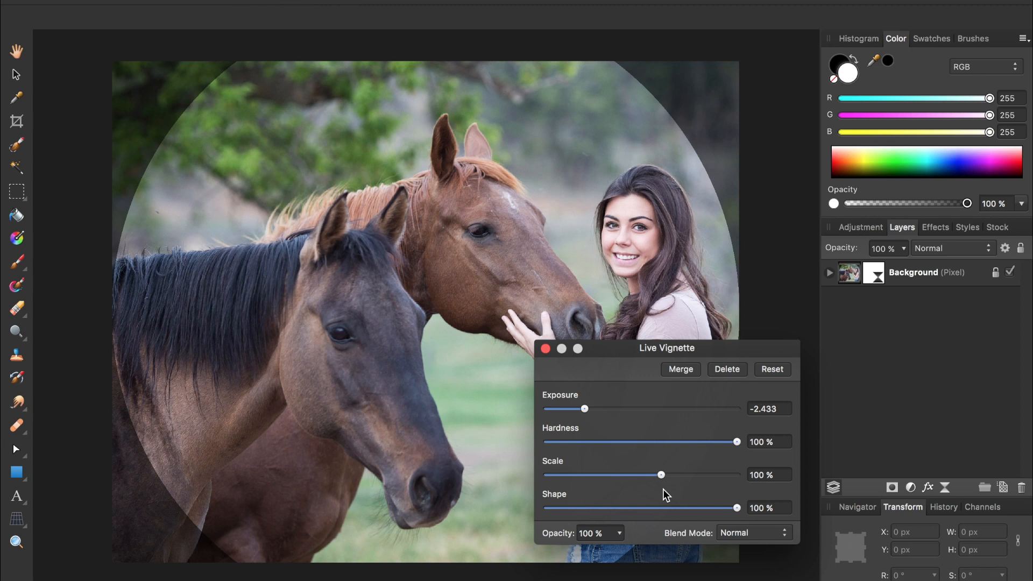
mouse_move(661, 475)
left_mouse_down()
mouse_move(680, 475)
mouse_move(628, 486)
mouse_move(671, 483)
mouse_move(655, 486)
left_mouse_up()
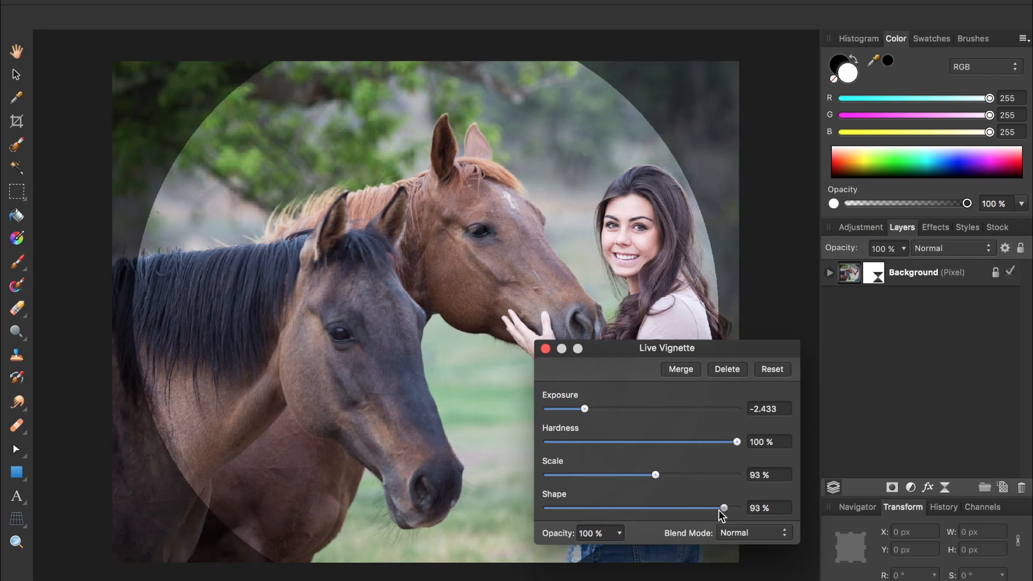
mouse_move(738, 510)
left_mouse_down()
mouse_move(643, 515)
mouse_move(744, 525)
left_mouse_up()
- Soften the vignette to 28 % hardness, enlarge its scale to 219 % and close its settings
left_click(598, 441)
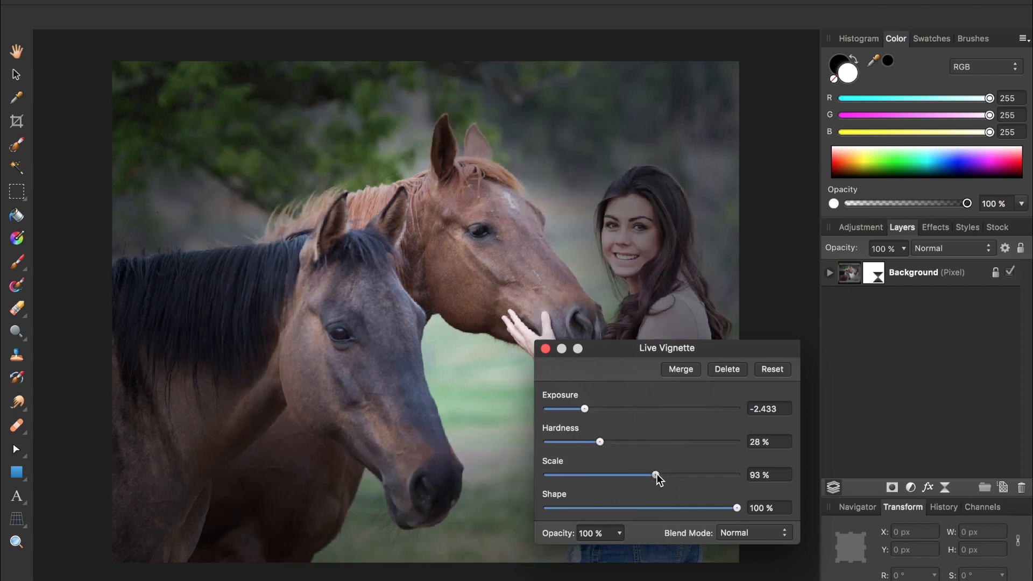
left_click_drag(656, 474, 703, 484)
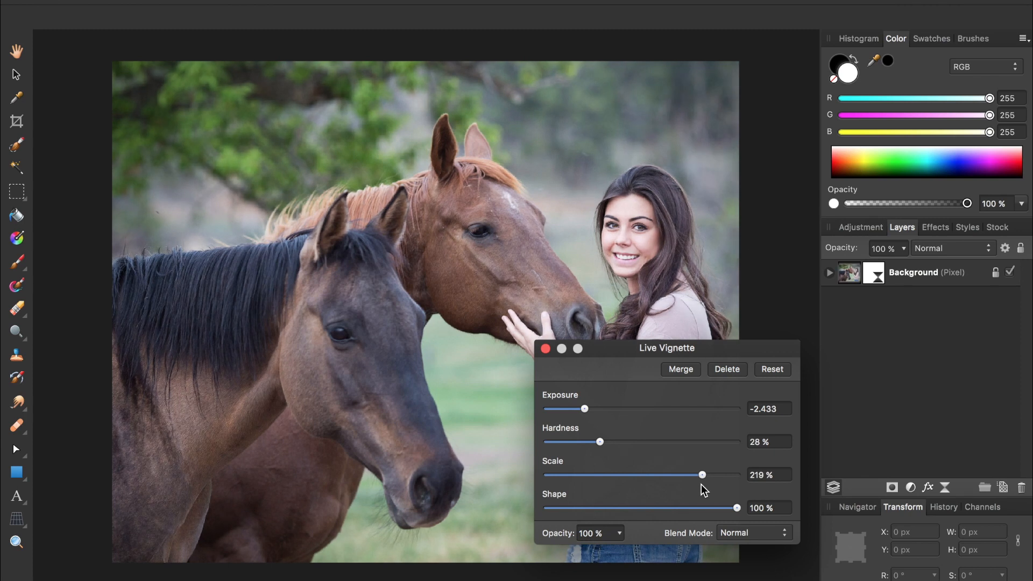
left_click(545, 349)
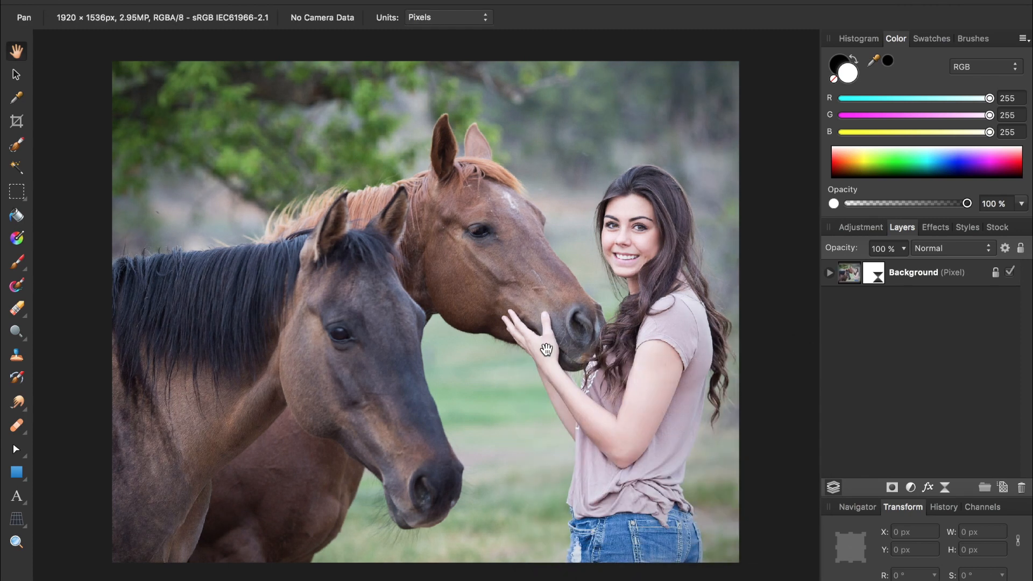
- Expand the Background layer and toggle its Vignette filter off and on to compare the photo before and after
left_click(829, 273)
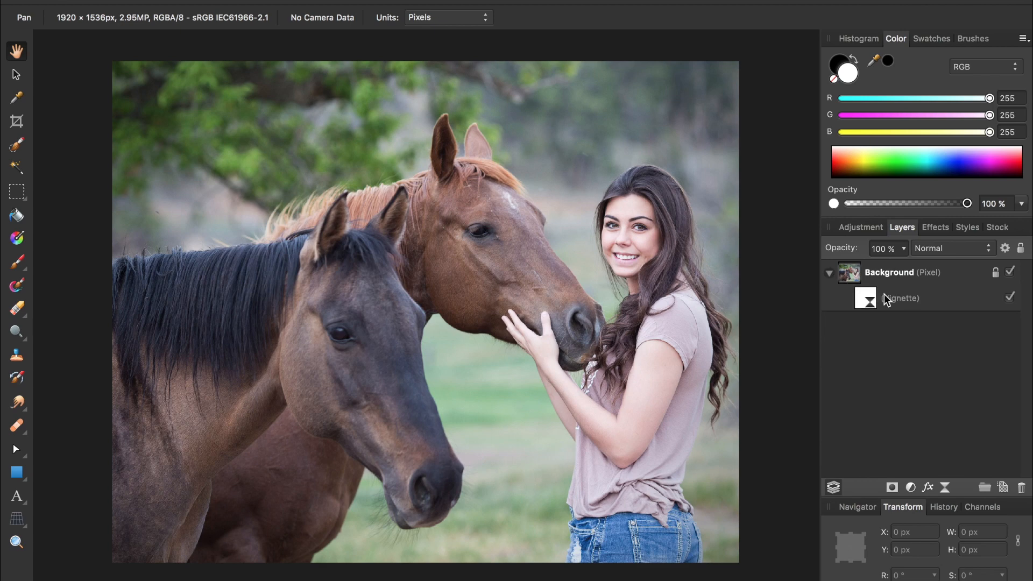
left_click(1007, 299)
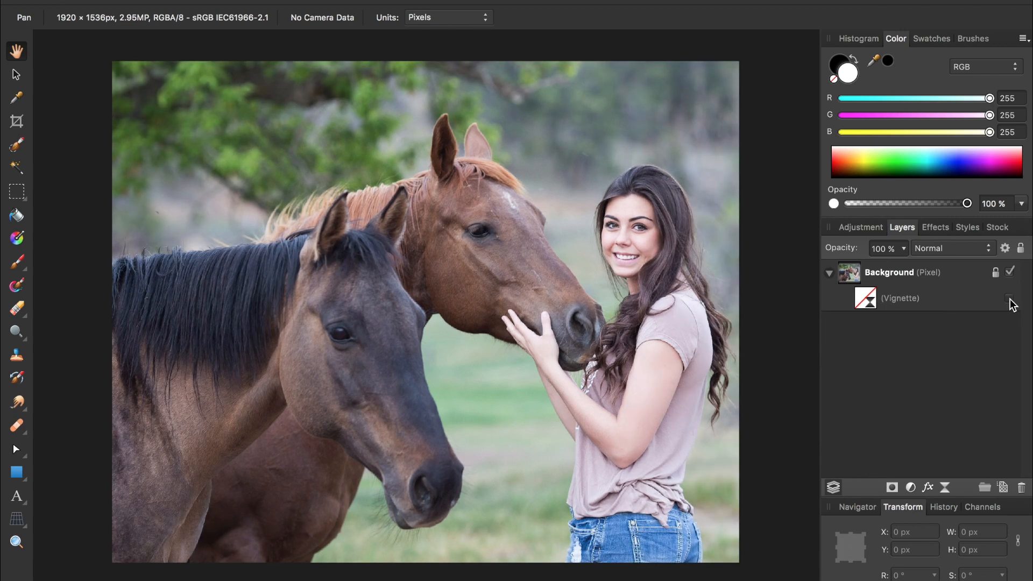
left_click(1010, 299)
left_click(1009, 299)
left_click(1009, 299)
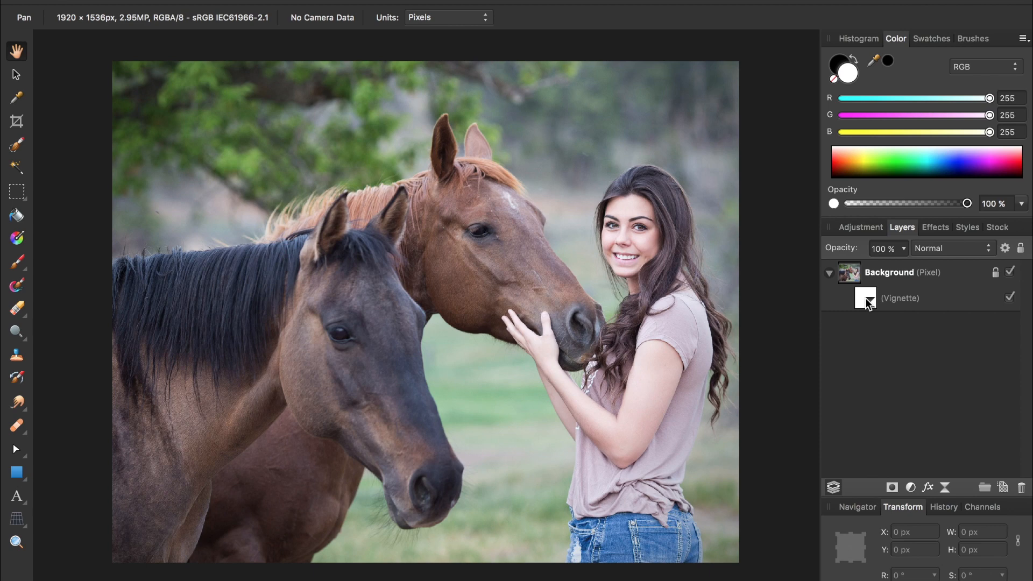
- Reopen the Vignette filter's settings, set exposure to -3.219 and scale to 156 %, and compare with the filter hidden
double_click(866, 298)
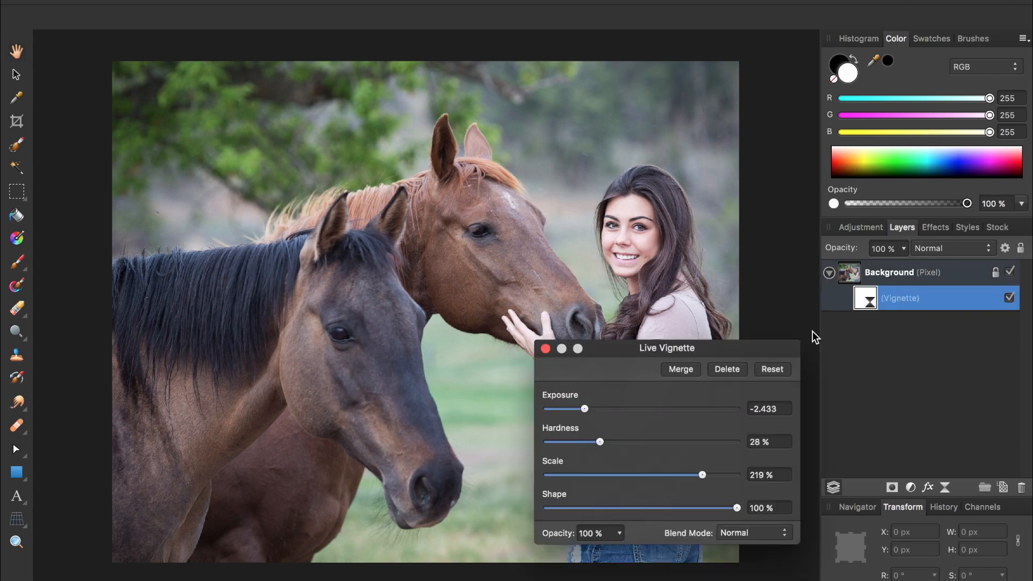
left_click_drag(584, 408, 565, 409)
left_click_drag(702, 476, 682, 484)
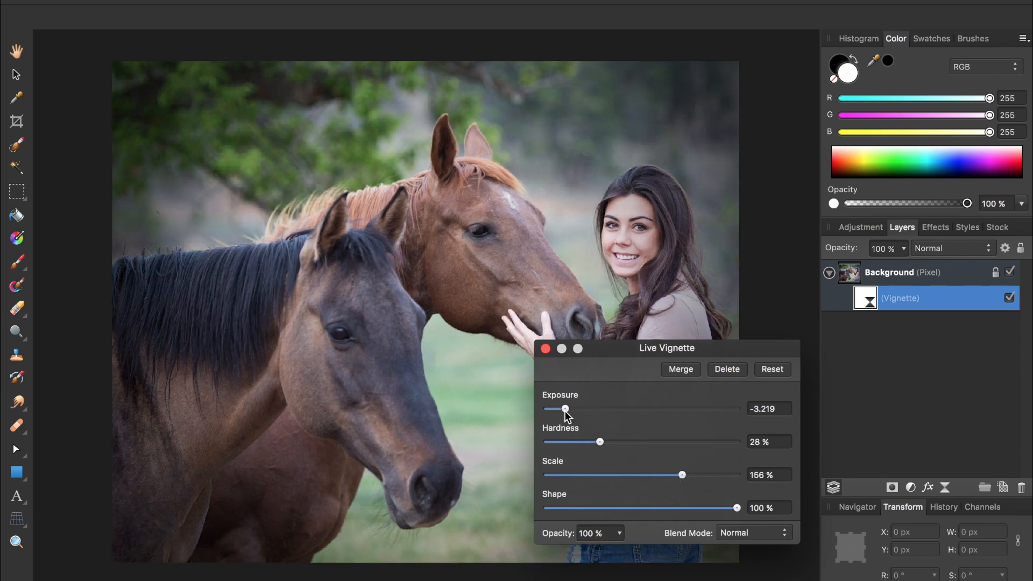
left_click(545, 348)
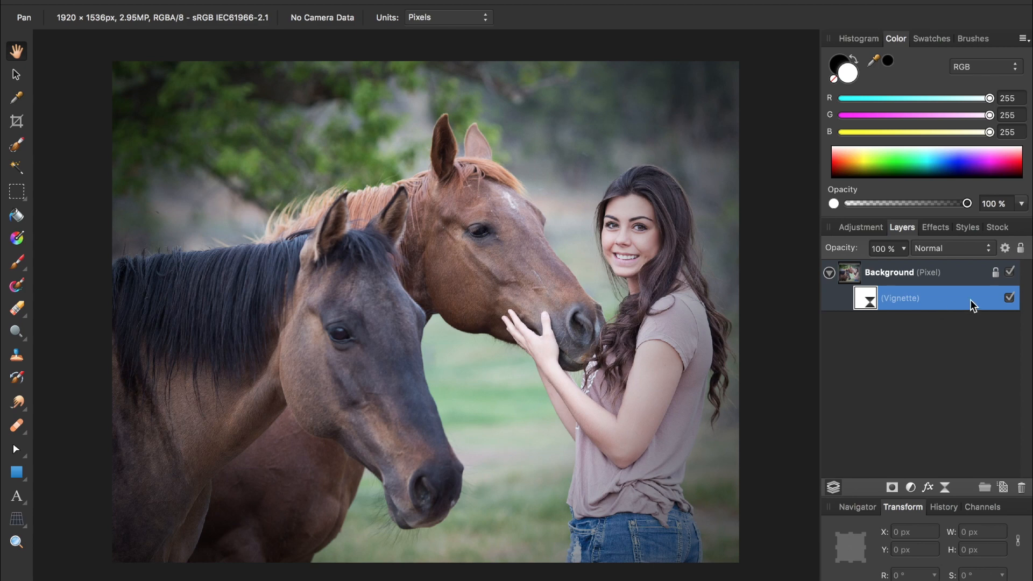
left_click(1010, 299)
left_click(1010, 299)
- Reduce the Vignette filter's scale to 145 % and close its settings
left_click(868, 304)
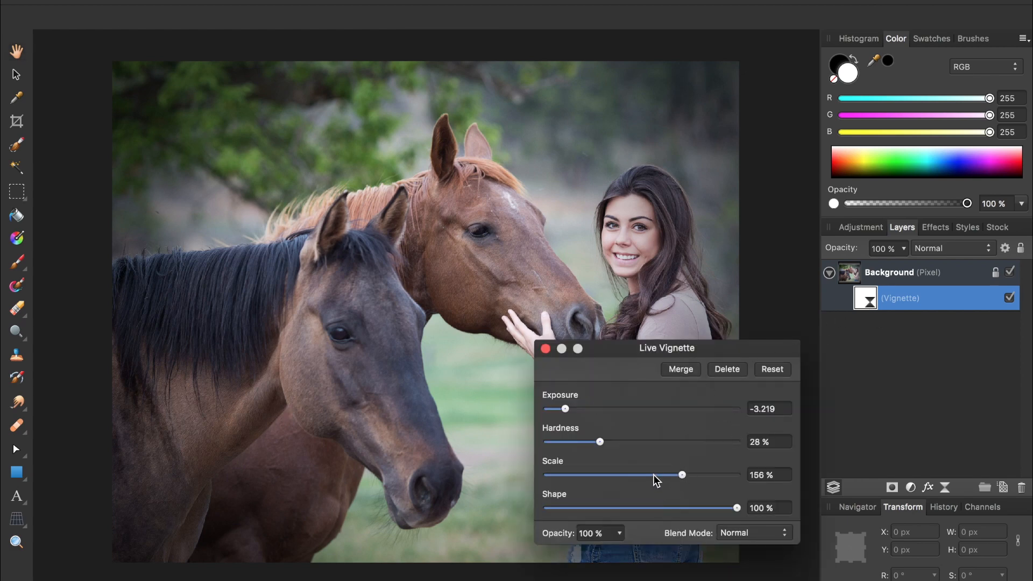
left_click_drag(653, 474, 679, 474)
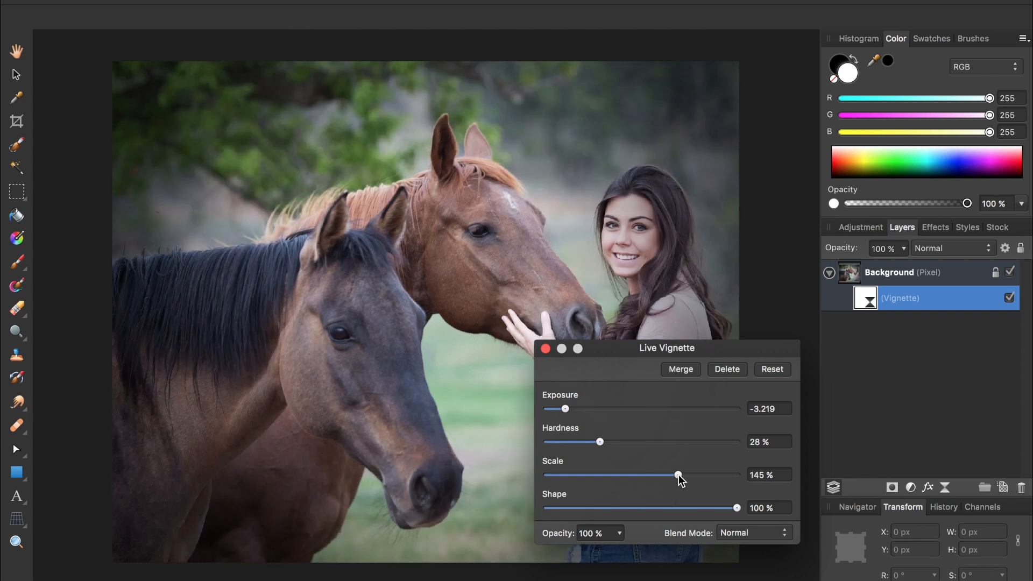
left_click(545, 349)
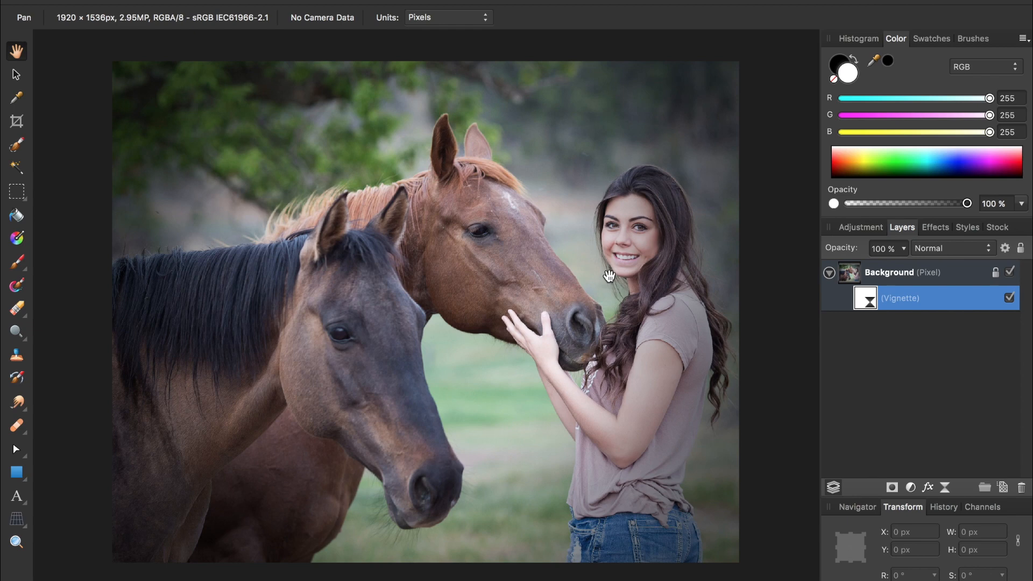
- Paint in black on the Vignette filter's mask over the woman and horses with a soft brush
key("b")
key("x")
mouse_move(608, 275)
left_mouse_down()
mouse_move(630, 270)
mouse_move(635, 222)
mouse_move(621, 231)
mouse_move(638, 237)
mouse_move(641, 216)
mouse_move(627, 240)
mouse_move(623, 203)
mouse_move(613, 218)
mouse_move(638, 250)
mouse_move(539, 188)
mouse_move(636, 247)
mouse_move(634, 329)
mouse_move(573, 393)
mouse_move(623, 356)
mouse_move(611, 219)
mouse_move(564, 179)
mouse_move(637, 245)
mouse_move(646, 351)
left_mouse_up()
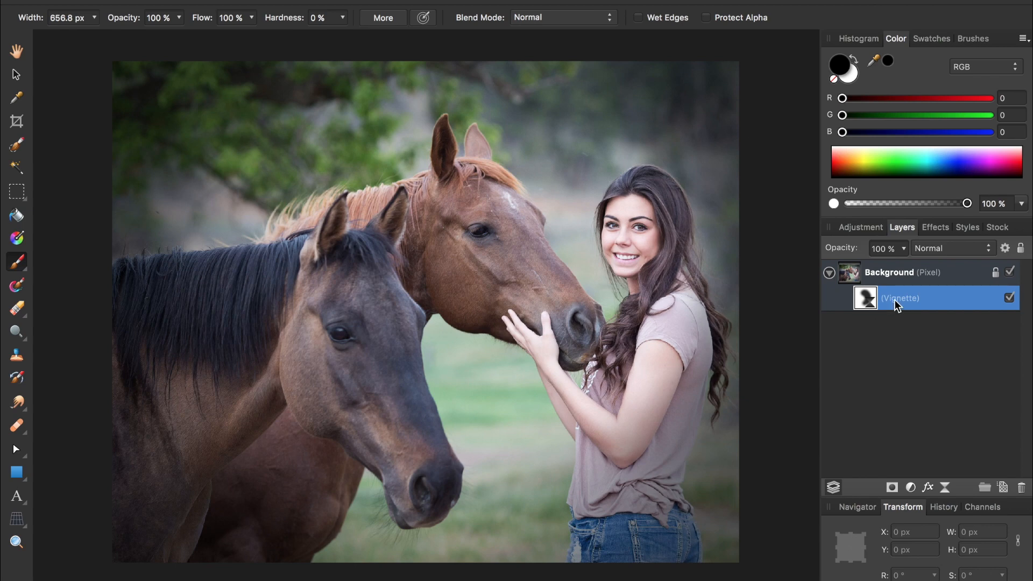
- Delete the live Vignette filter and add a new pixel layer above the Background
key("Delete")
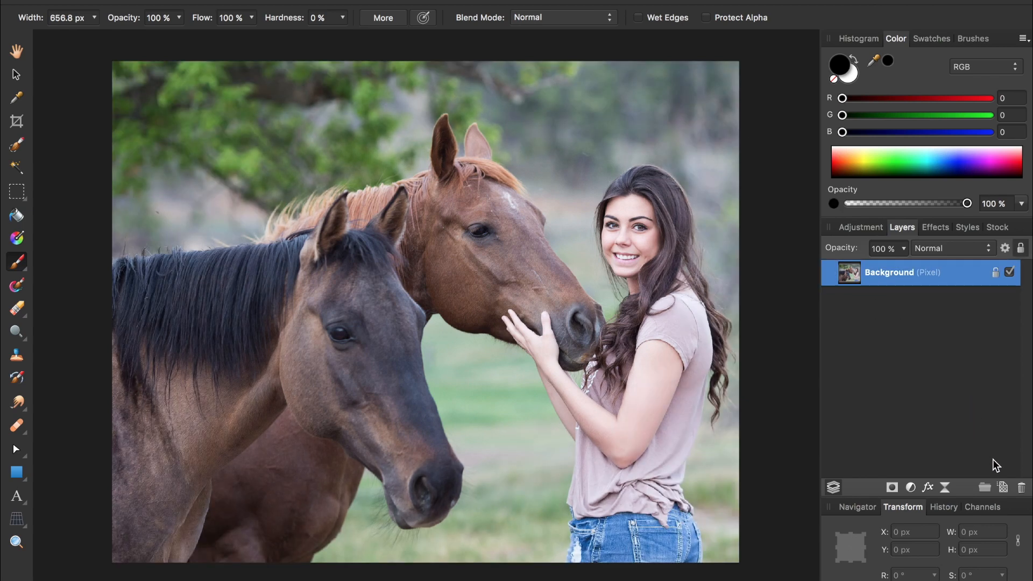
left_click(1003, 488)
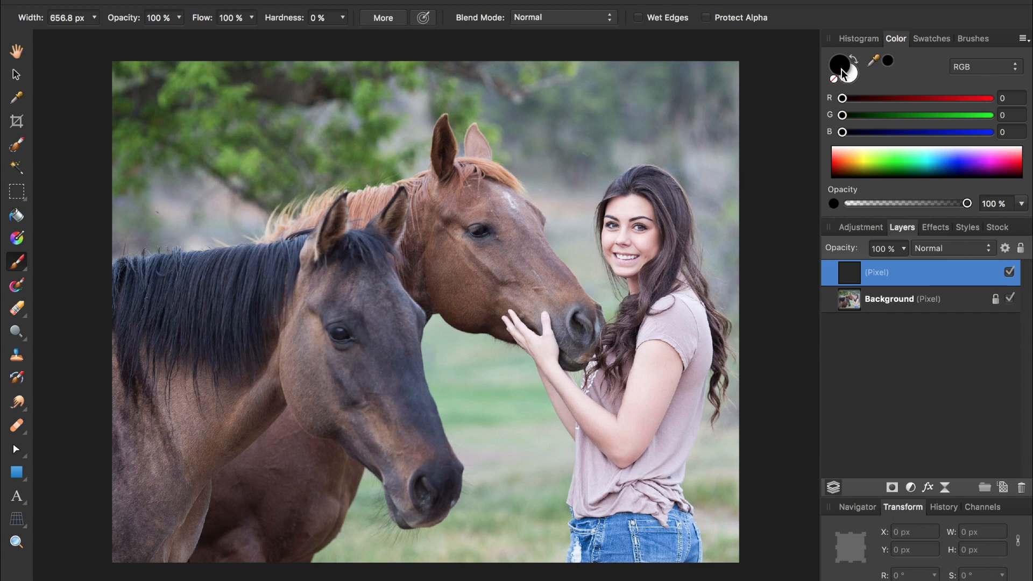
- Paint dark blue (R 0, G 0, B 78) around the photo's edges on the new layer with a soft 999 px brush
left_click_drag(877, 132, 887, 132)
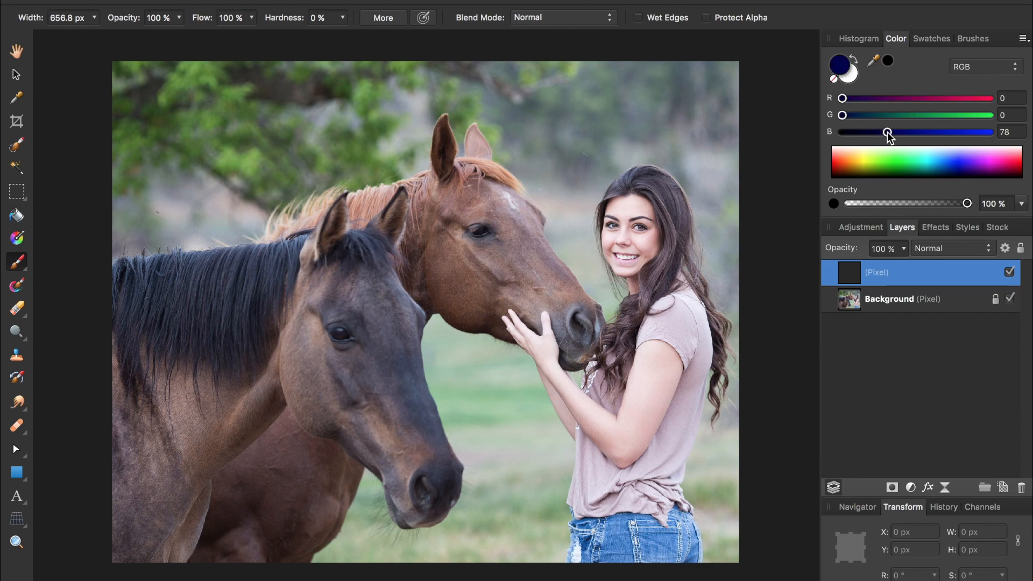
left_click(660, 87)
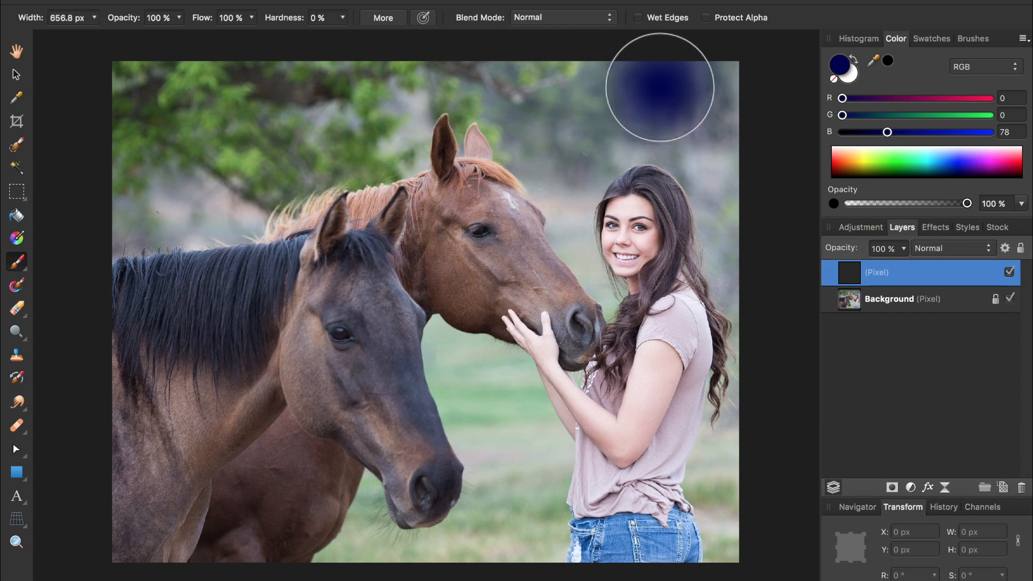
key("super+z")
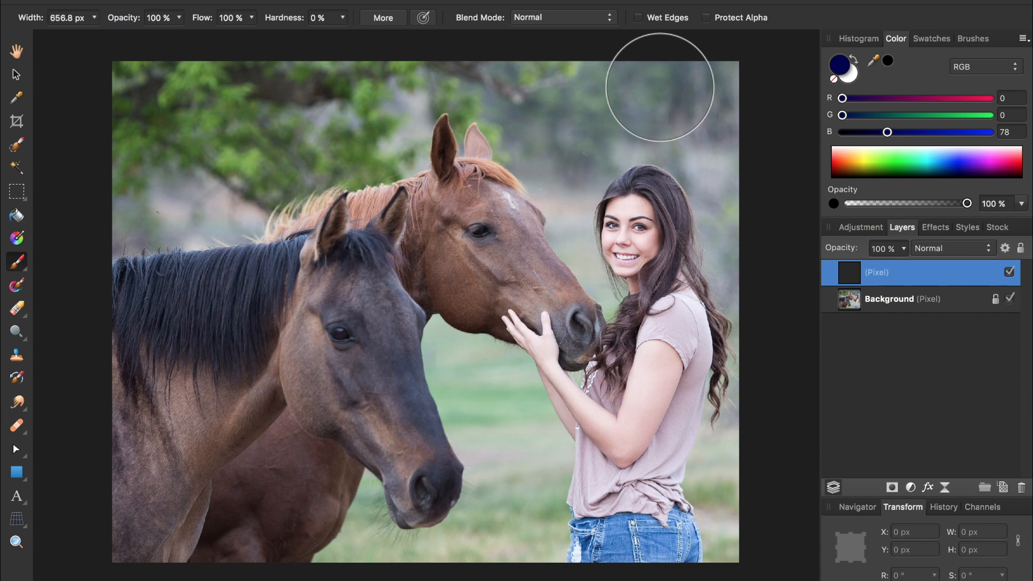
key("]")
key("]")
key("]")
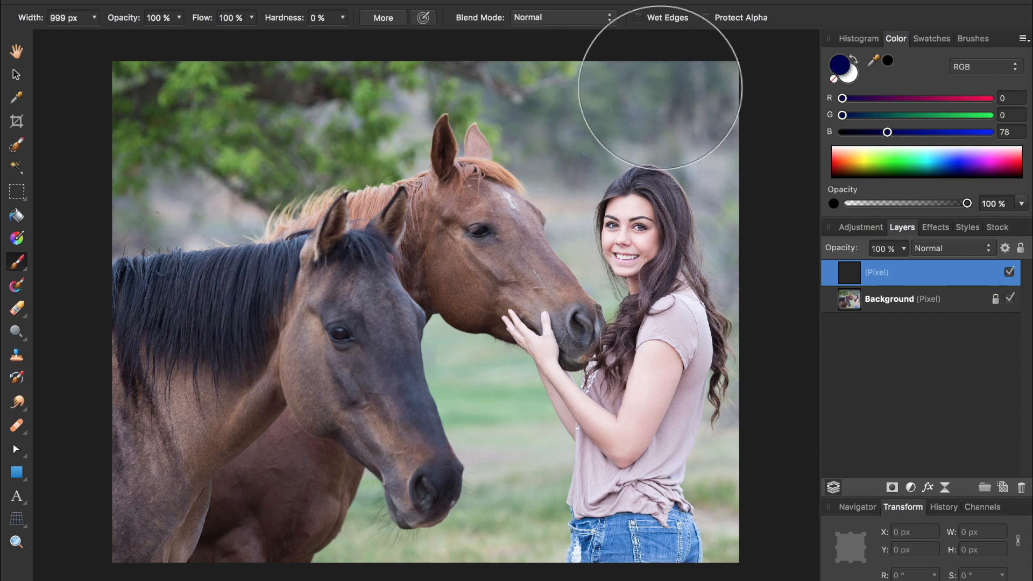
left_click(650, 90)
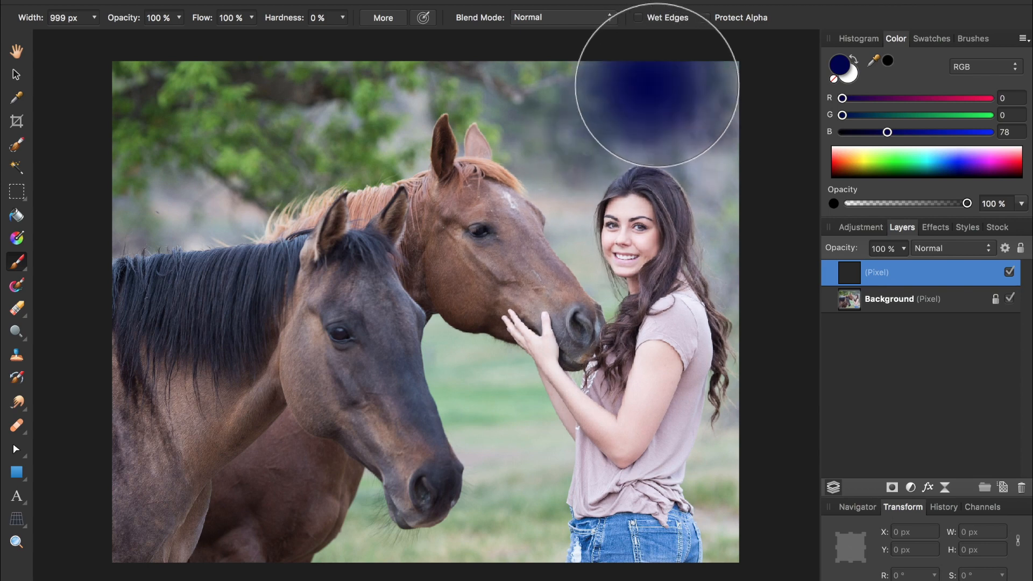
mouse_move(717, 103)
left_mouse_down()
mouse_move(761, 264)
mouse_move(750, 408)
mouse_move(704, 532)
mouse_move(672, 553)
mouse_move(484, 558)
mouse_move(154, 522)
mouse_move(124, 411)
mouse_move(122, 215)
mouse_move(182, 104)
mouse_move(383, 61)
mouse_move(539, 76)
mouse_move(105, 80)
left_mouse_up()
- Enlarge the brush to 1519.3 px and extend the dark blue paint along the upper edge and corner
key("]")
key("]")
key("]")
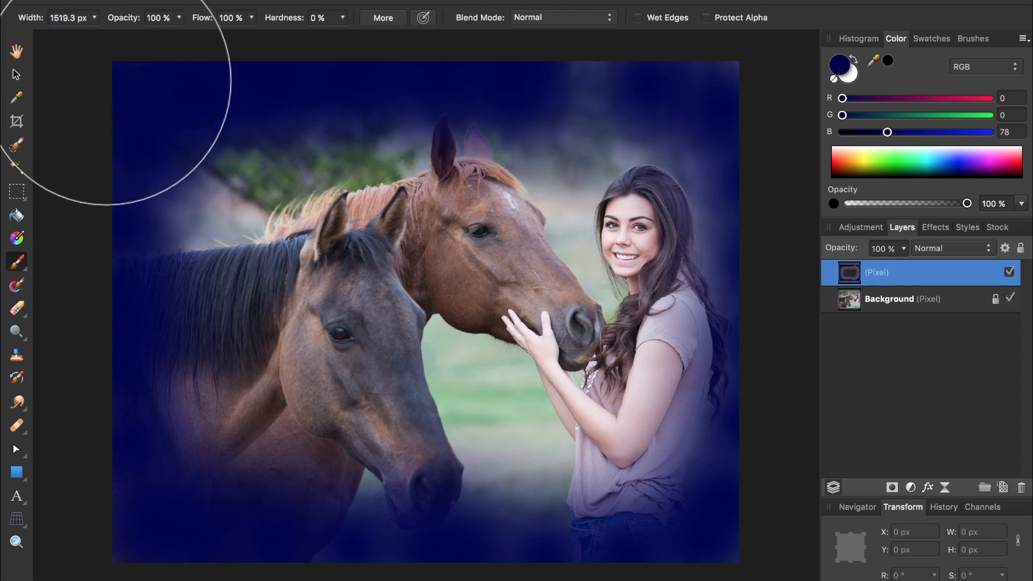
left_click_drag(100, 78, 169, 139)
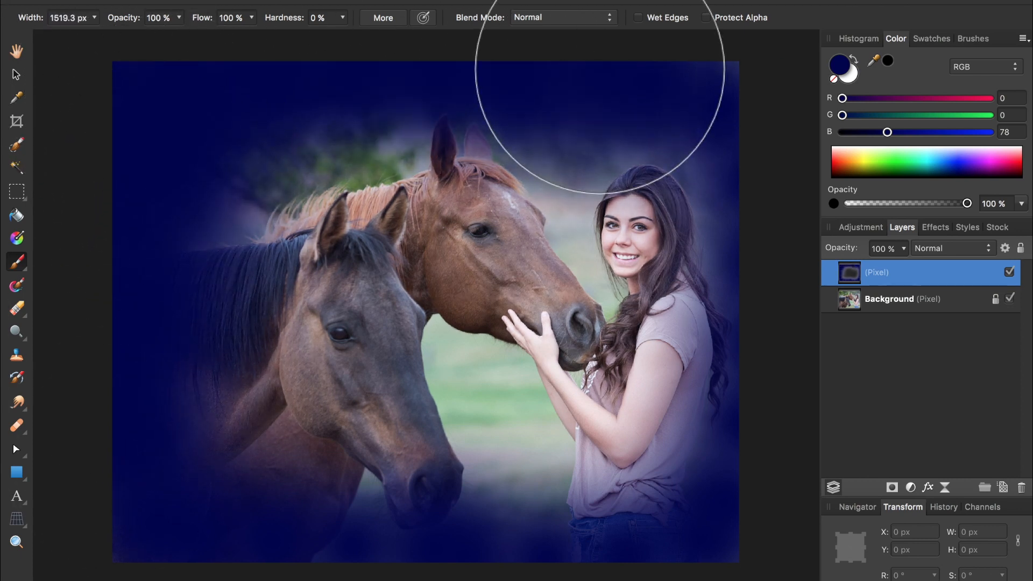
- Set the painted layer's blend mode to Multiply and its opacity to 50 %
left_click(928, 248)
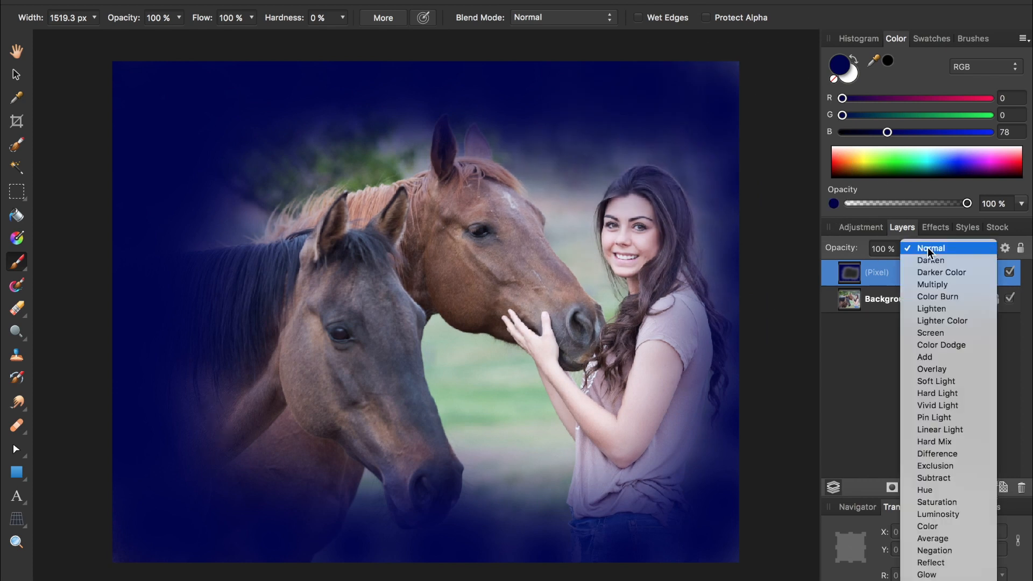
left_click(933, 283)
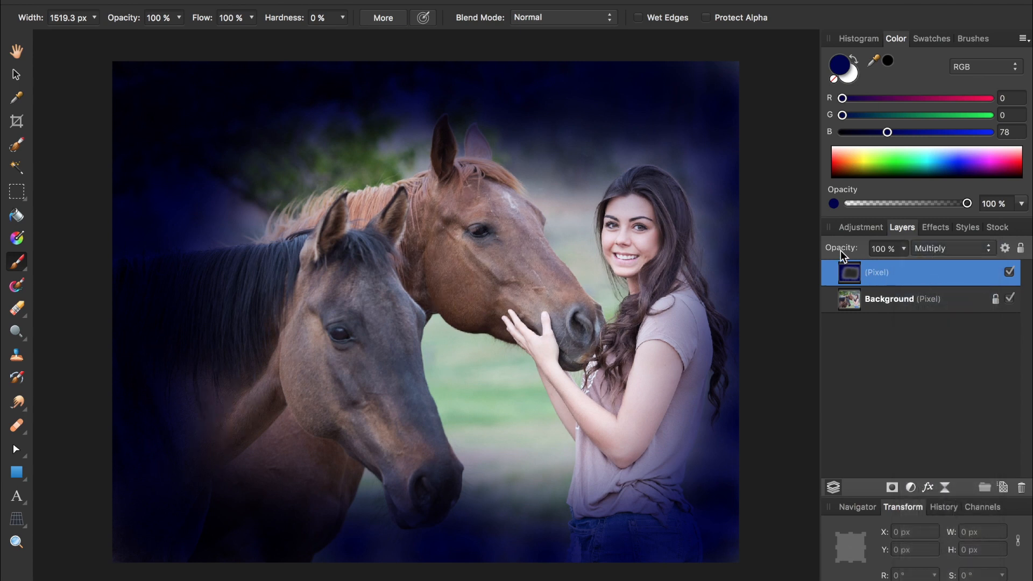
left_click_drag(840, 250, 800, 257)
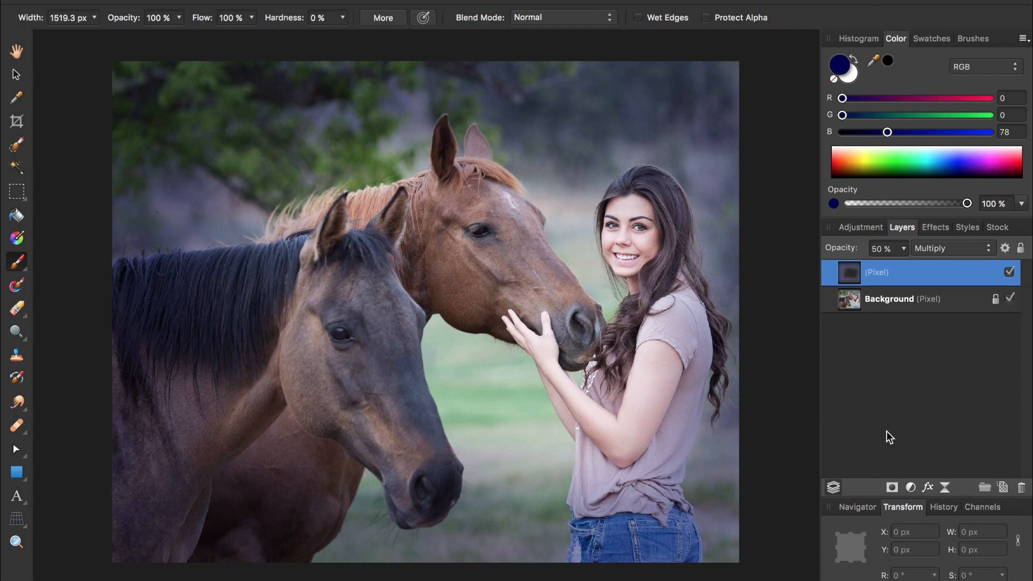
- Mask the painted layer, paint black on the mask over the woman and horses, and compare with the layer hidden
left_click(891, 488)
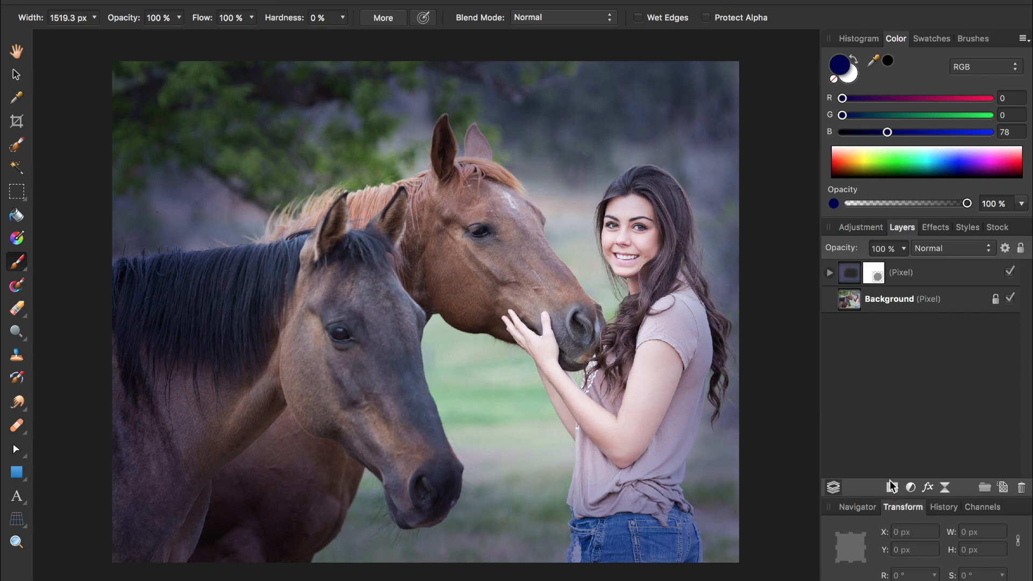
left_click(879, 279)
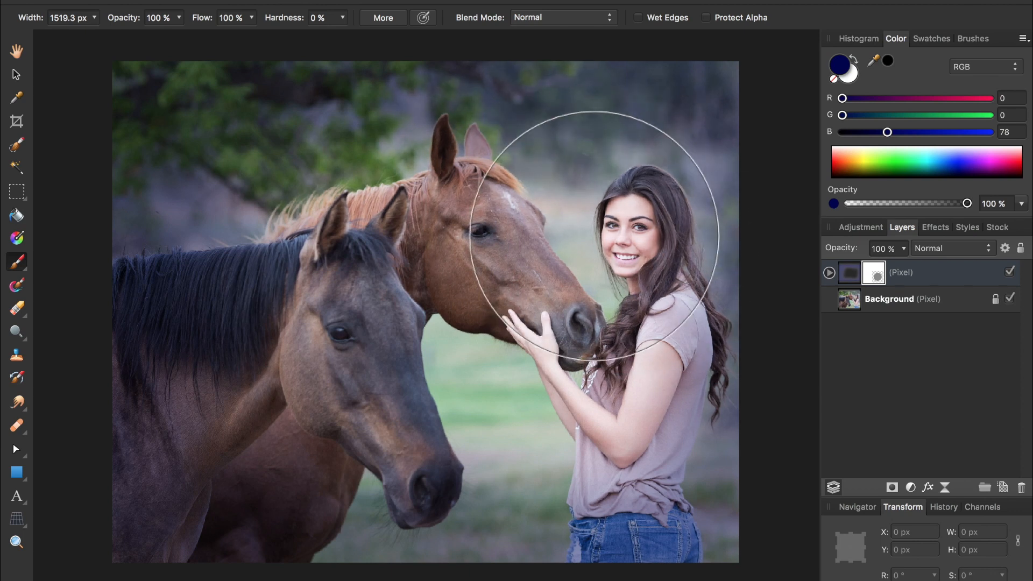
left_click(595, 235)
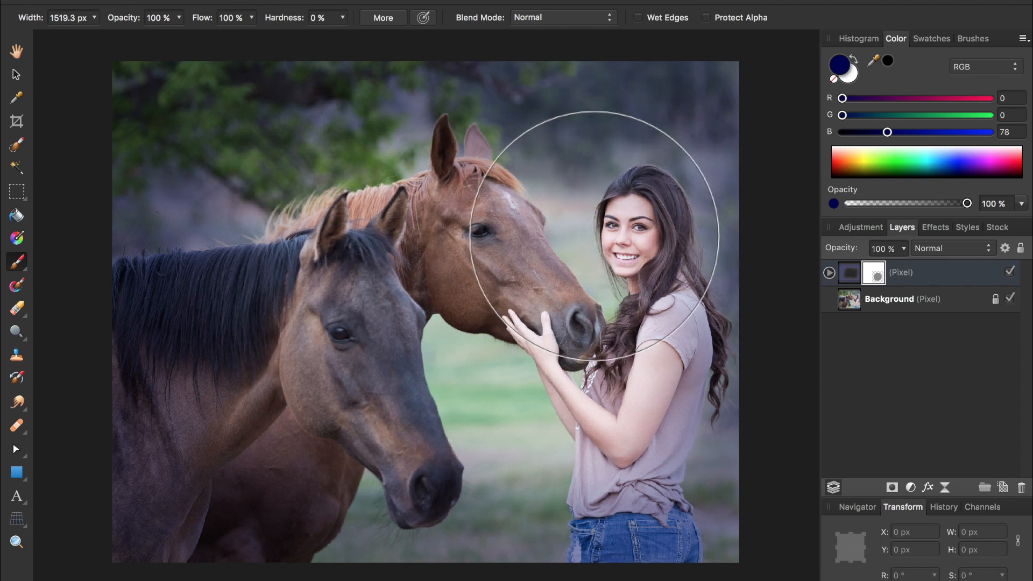
left_click_drag(850, 160, 854, 189)
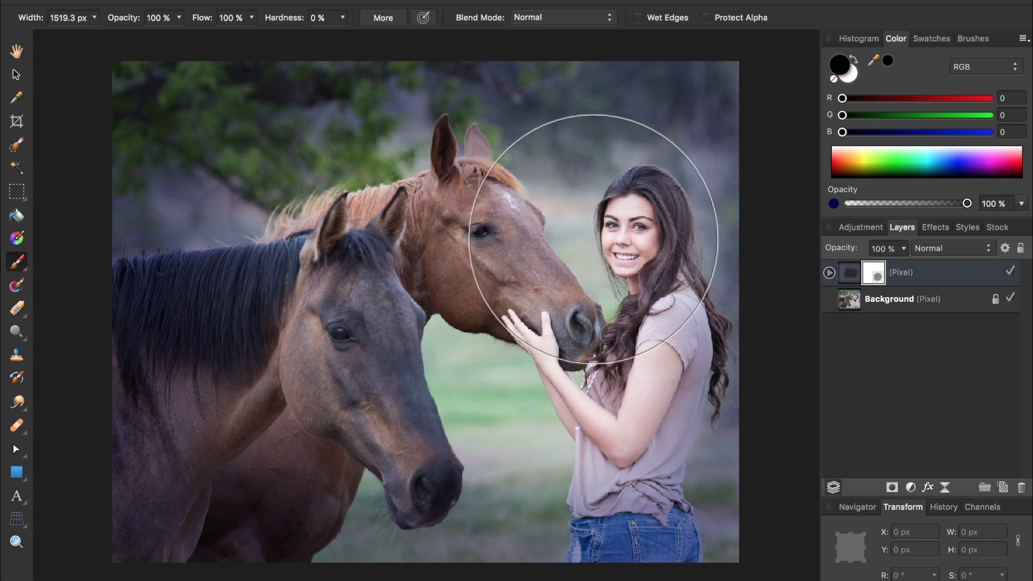
left_click(595, 239)
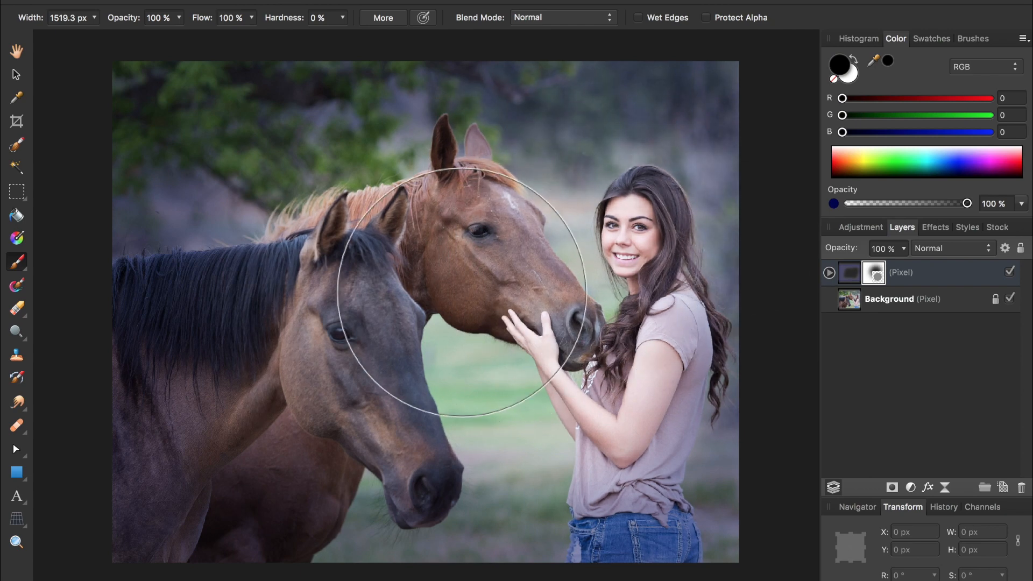
left_click(1011, 273)
left_click(1011, 273)
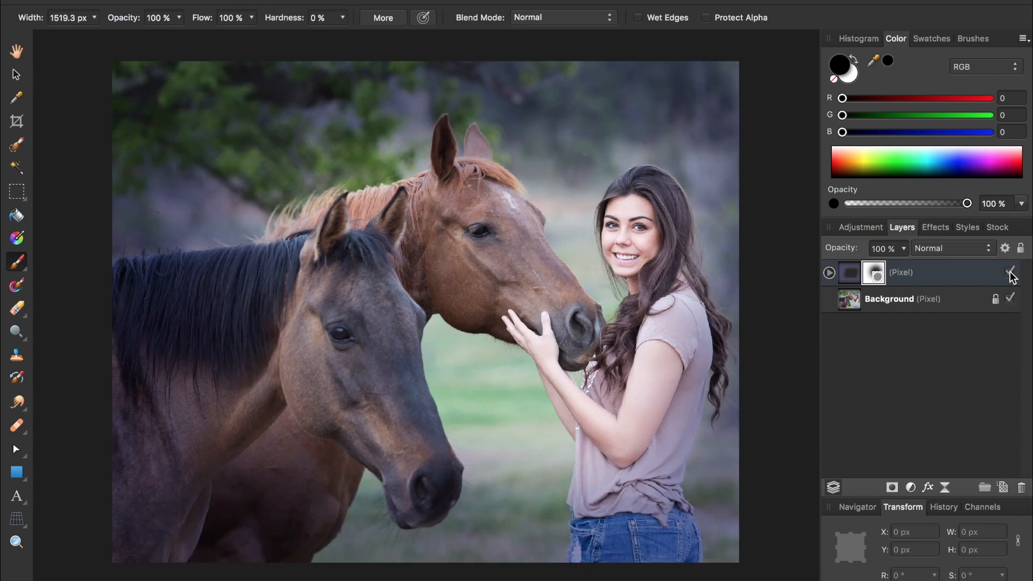